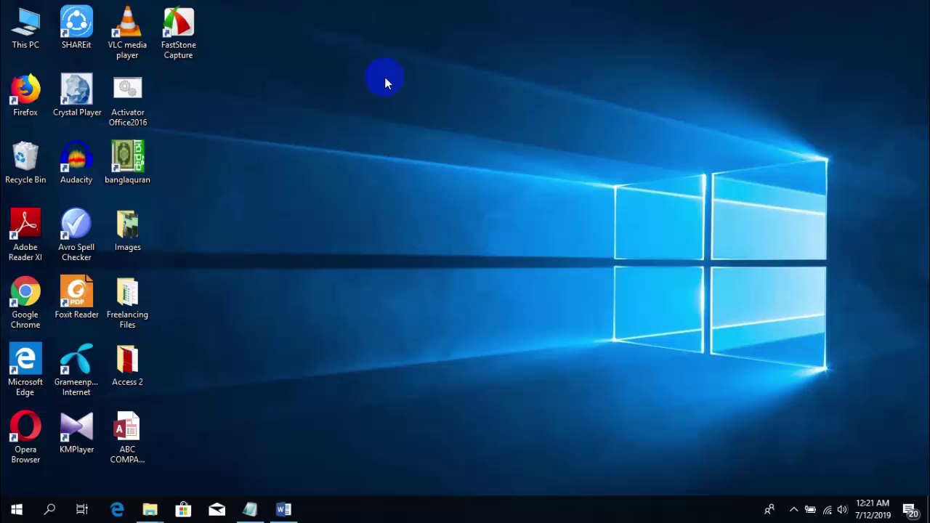
pyautogui.rightClick(385, 82)
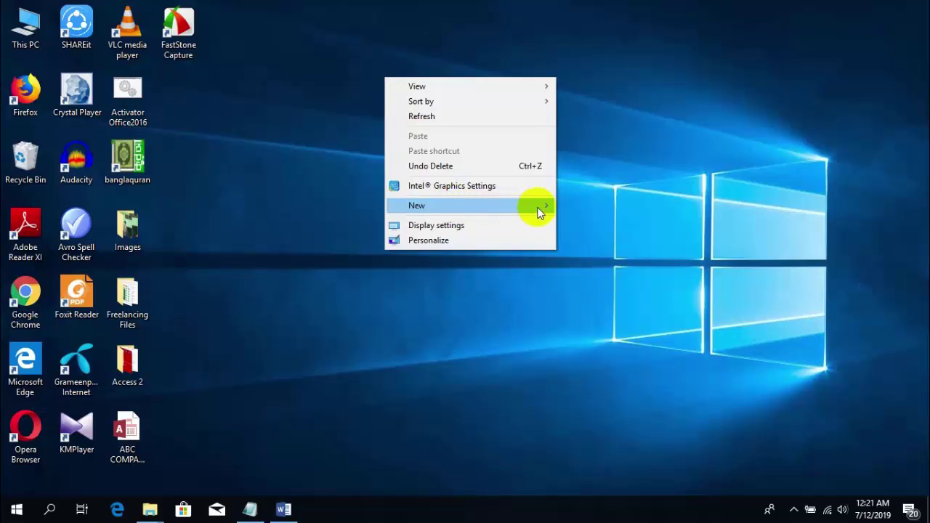
pyautogui.moveTo(542, 207)
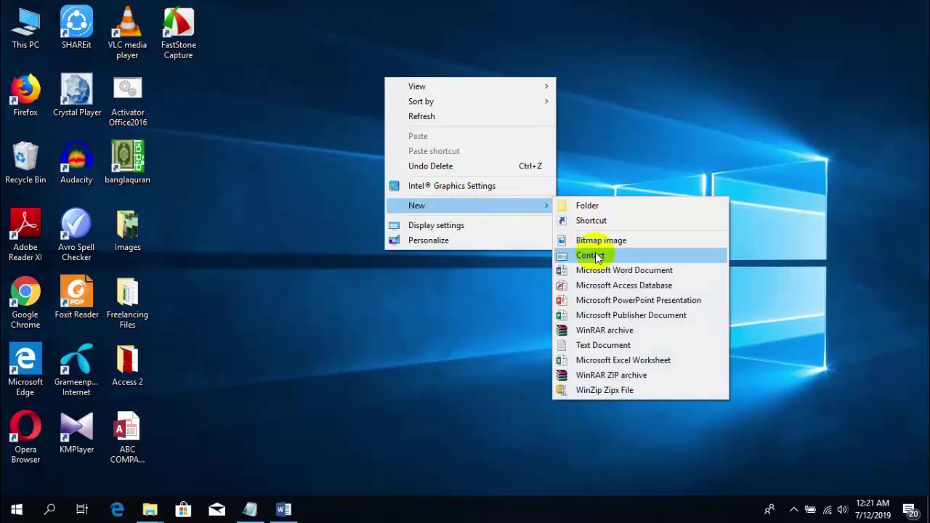
pyautogui.click(619, 287)
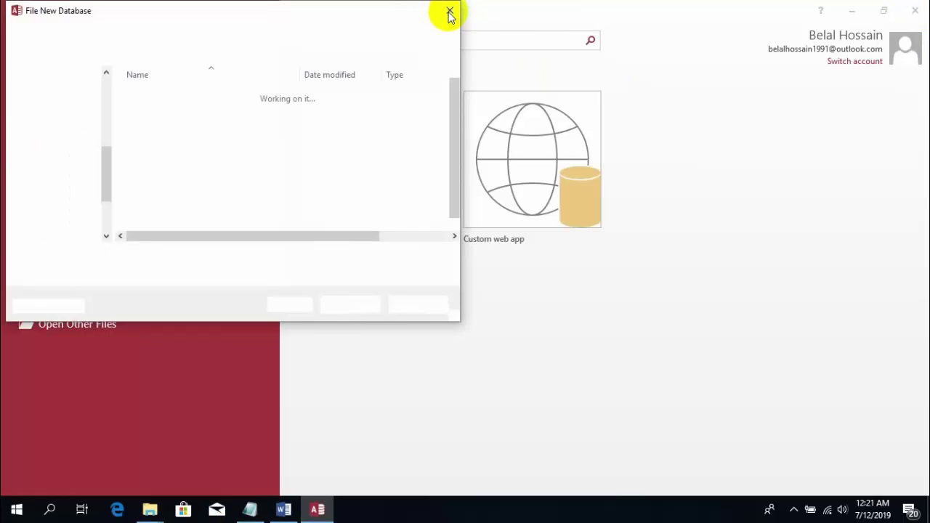
pyautogui.click(450, 11)
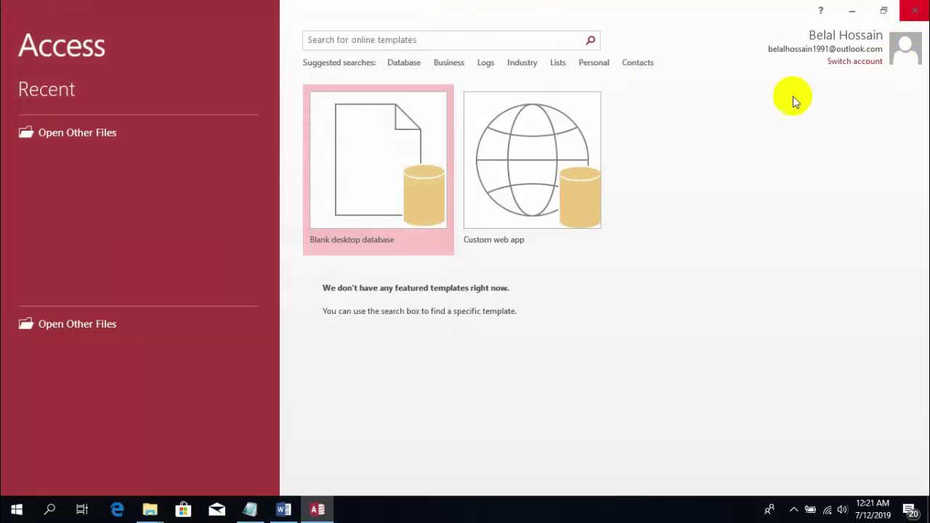
pyautogui.click(193, 432)
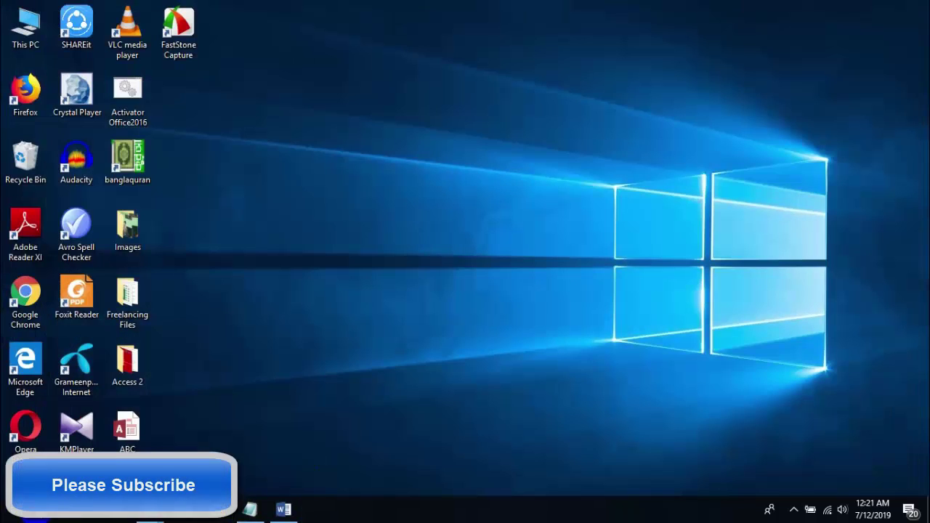
# - Search Windows for Access and launch Access 2016
pyautogui.click(21, 515)
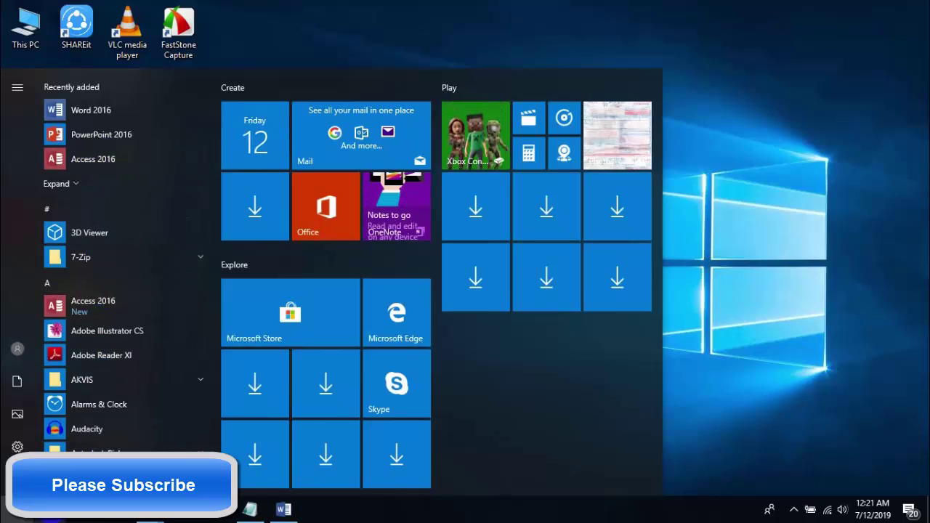
pyautogui.click(49, 508)
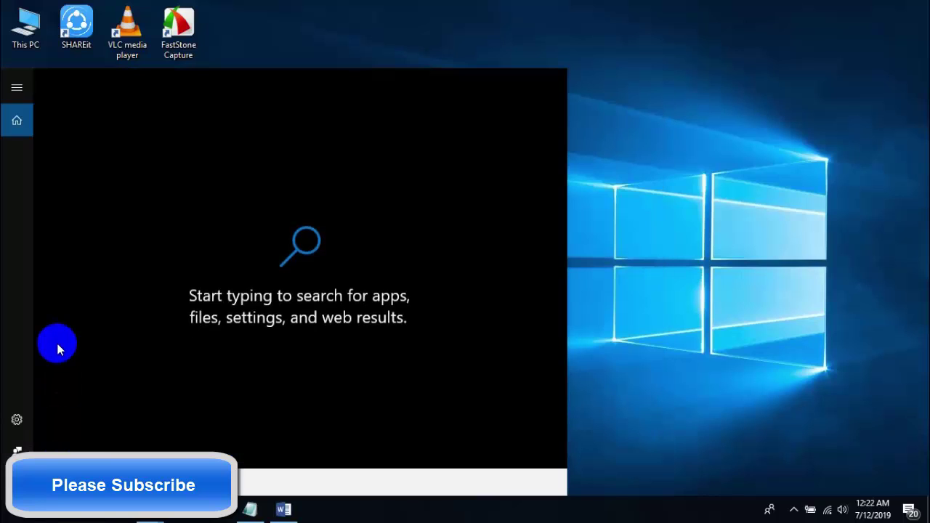
pyautogui.write('acce')
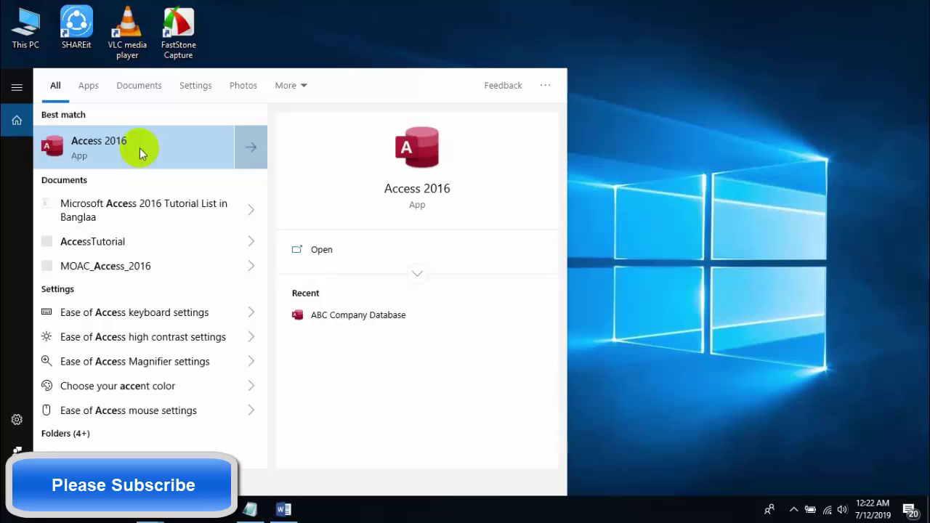
pyautogui.click(139, 147)
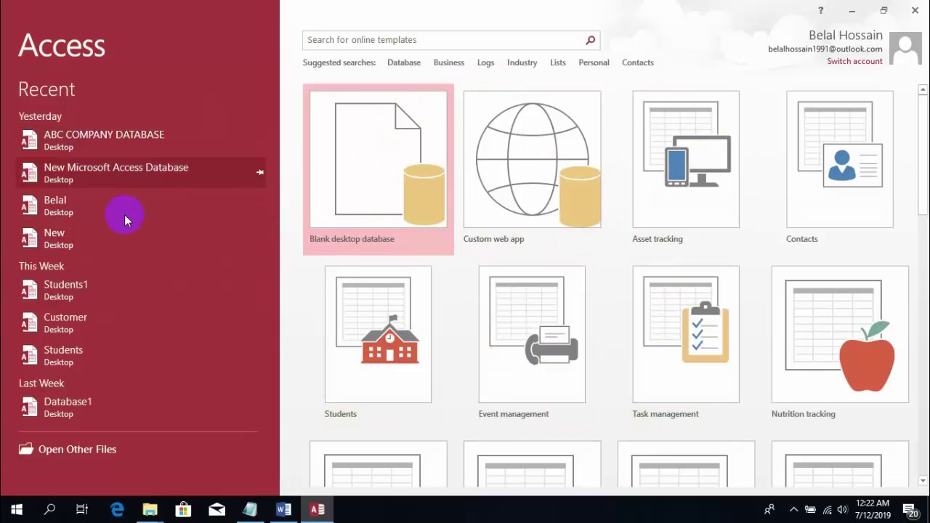
# - Look through the available database templates and open the recent file ABC COMPANY DATABASE
pyautogui.scroll(-5, 629, 284)
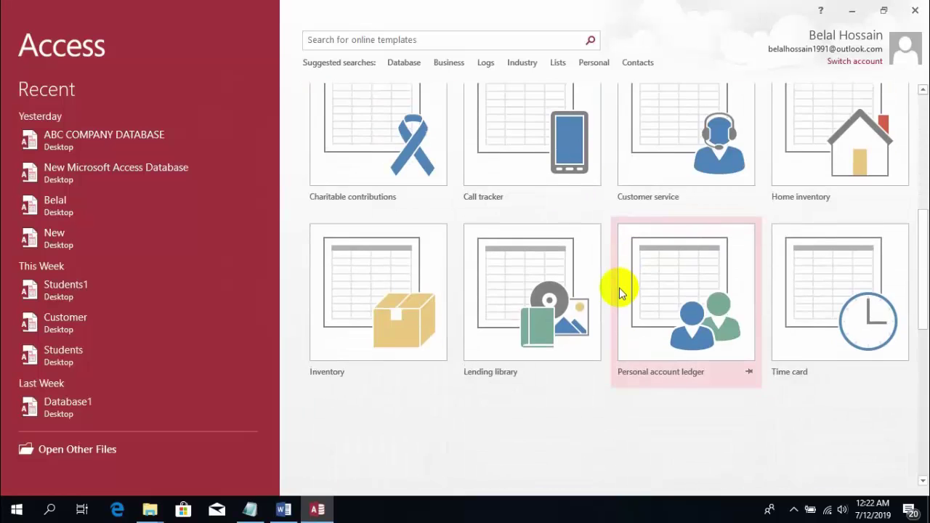
pyautogui.scroll(-5, 618, 288)
pyautogui.scroll(6, 616, 290)
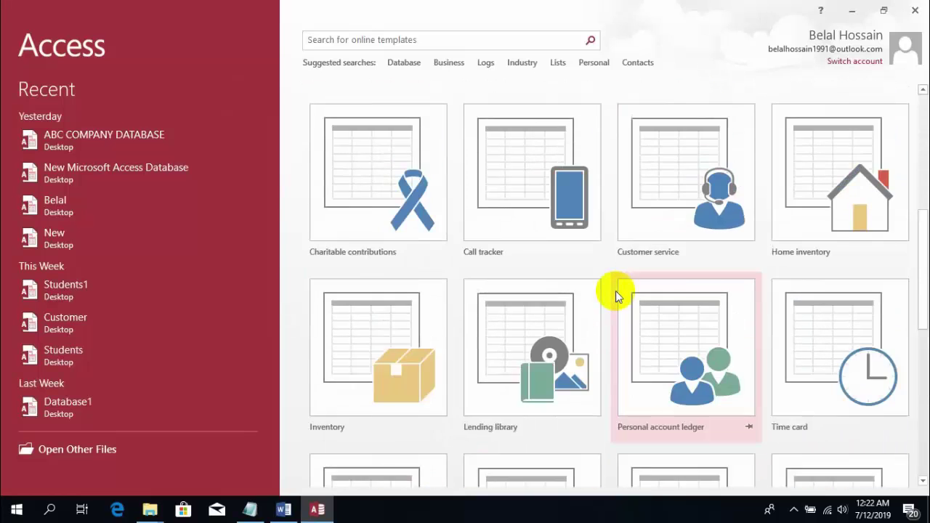
pyautogui.scroll(5, 615, 291)
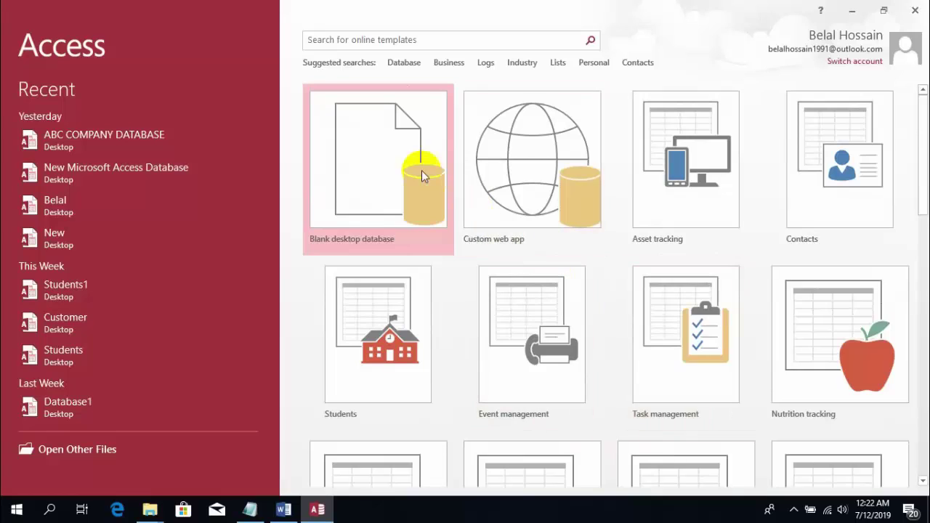
pyautogui.click(100, 145)
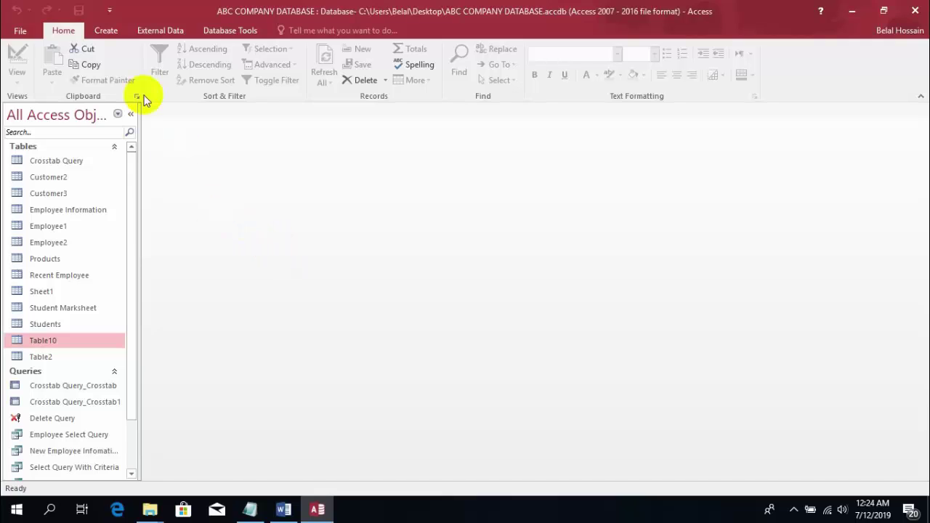
# - Examine the ribbon's command groups for creating objects, external data, database tools and basic record editing
pyautogui.click(105, 32)
pyautogui.click(160, 32)
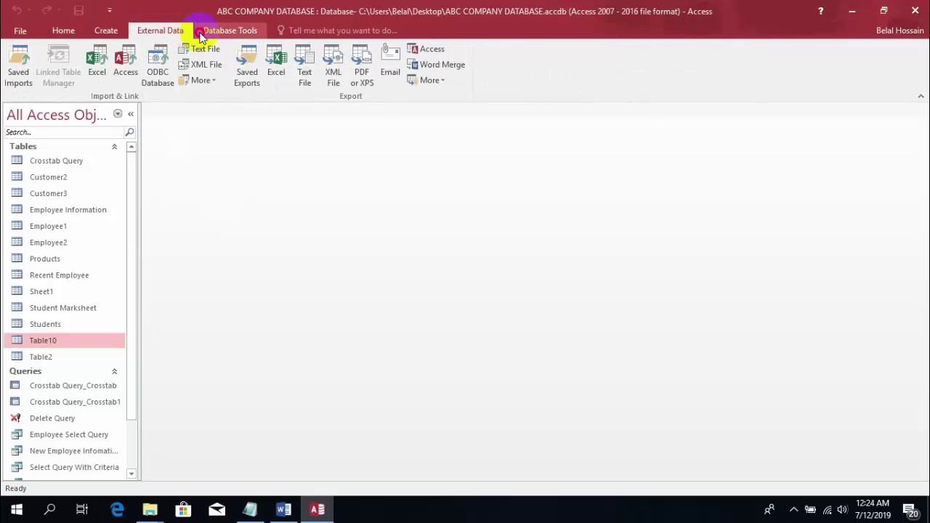
pyautogui.click(244, 32)
pyautogui.click(156, 32)
pyautogui.click(105, 30)
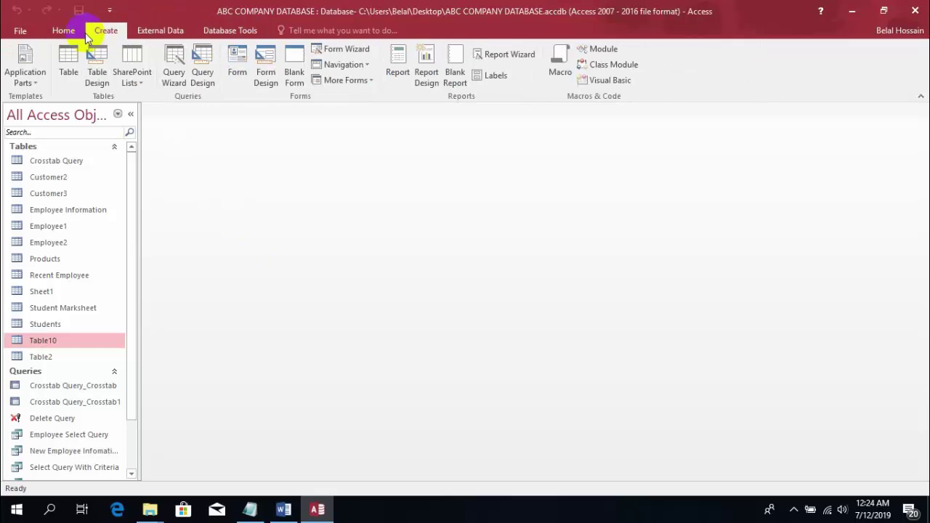
pyautogui.click(67, 31)
pyautogui.click(107, 32)
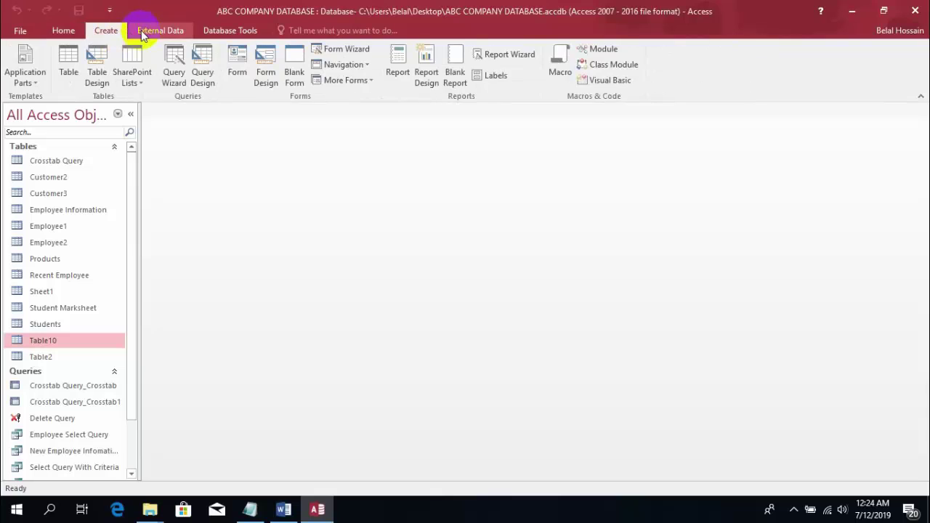
pyautogui.click(160, 30)
pyautogui.click(209, 30)
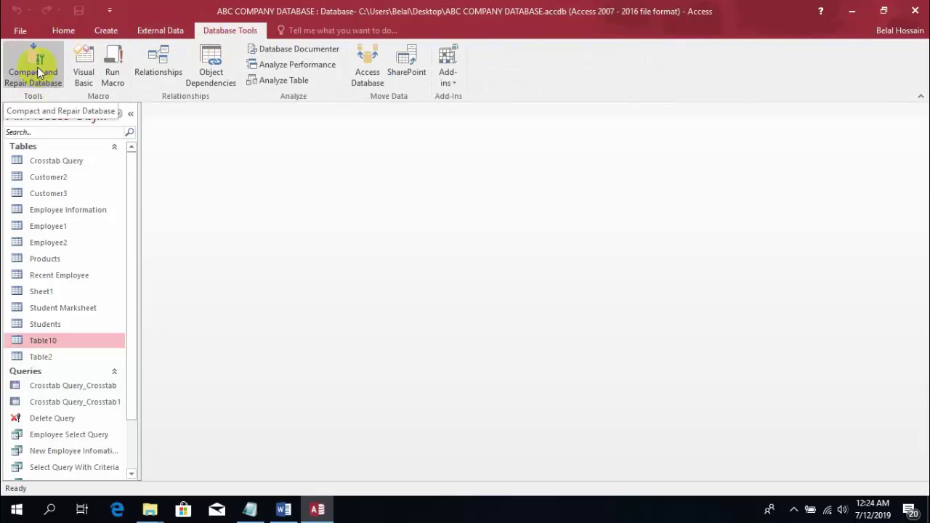
pyautogui.click(61, 30)
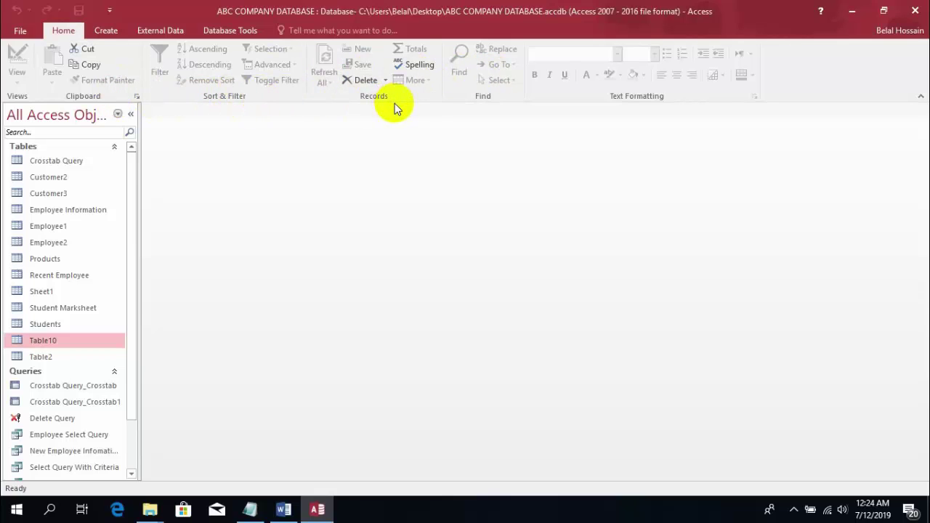
# - Open the Crosstab Query table in Datasheet View
pyautogui.doubleClick(73, 162)
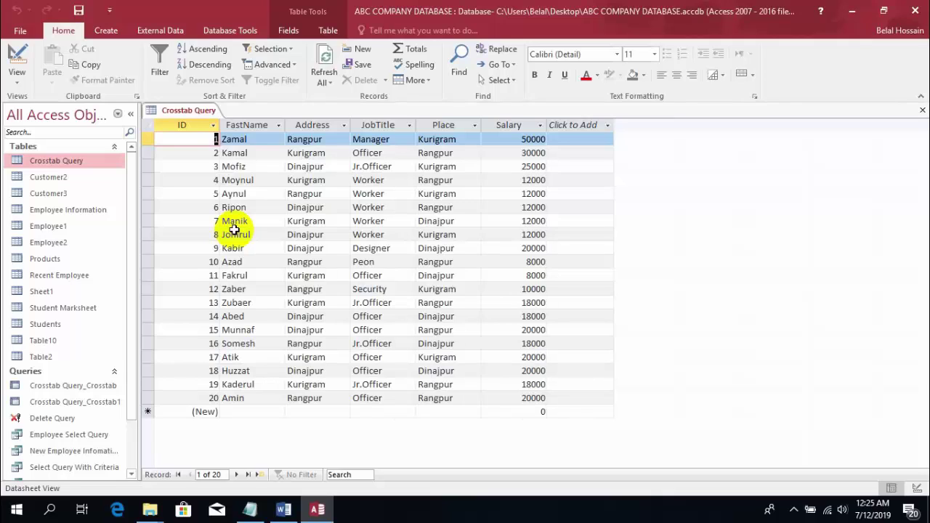
# - Collapse the ribbon and pin it open again
pyautogui.click(920, 100)
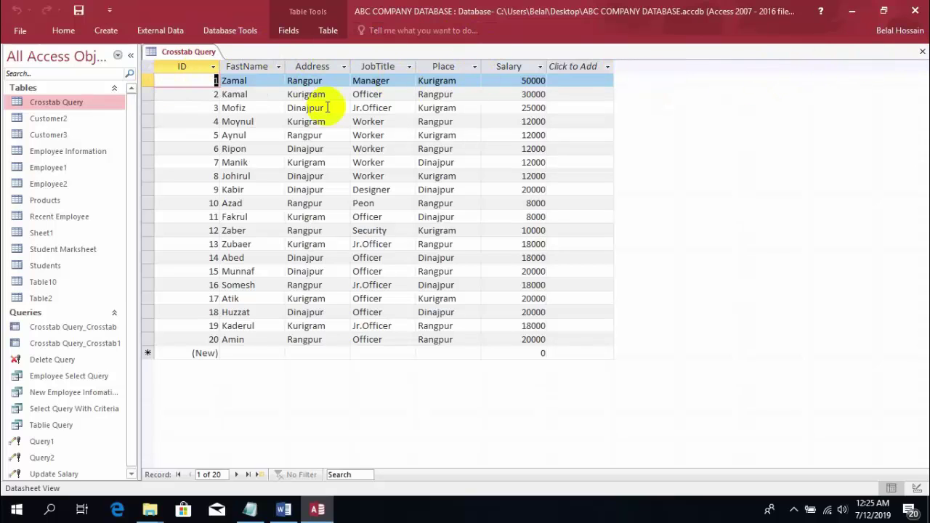
pyautogui.click(64, 32)
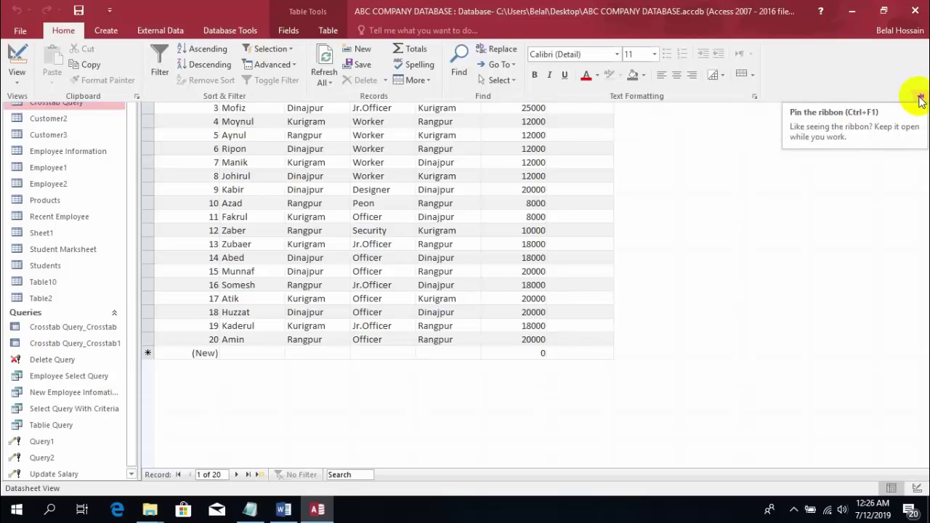
pyautogui.click(919, 99)
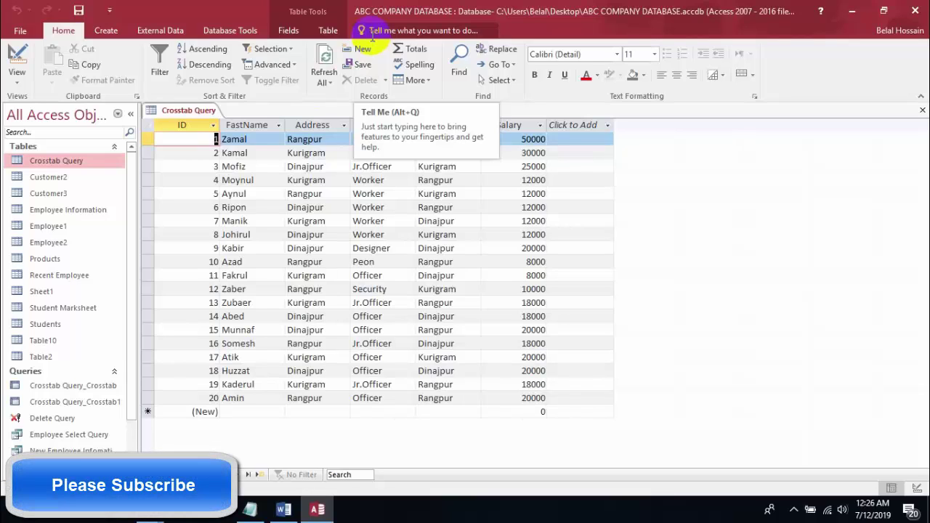
# - View the Tell Me suggestions, and look over the ribbon commands for external data, database tools and table fields
pyautogui.click(478, 30)
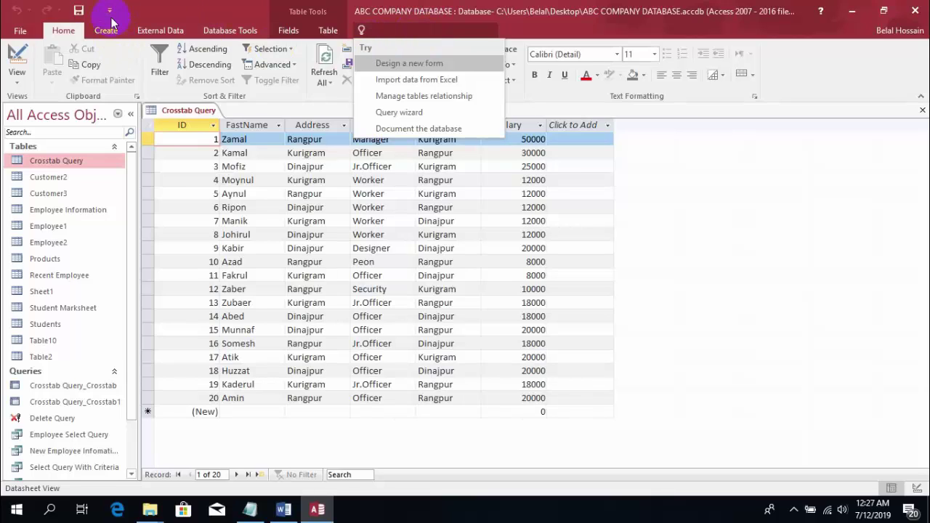
pyautogui.press('Escape')
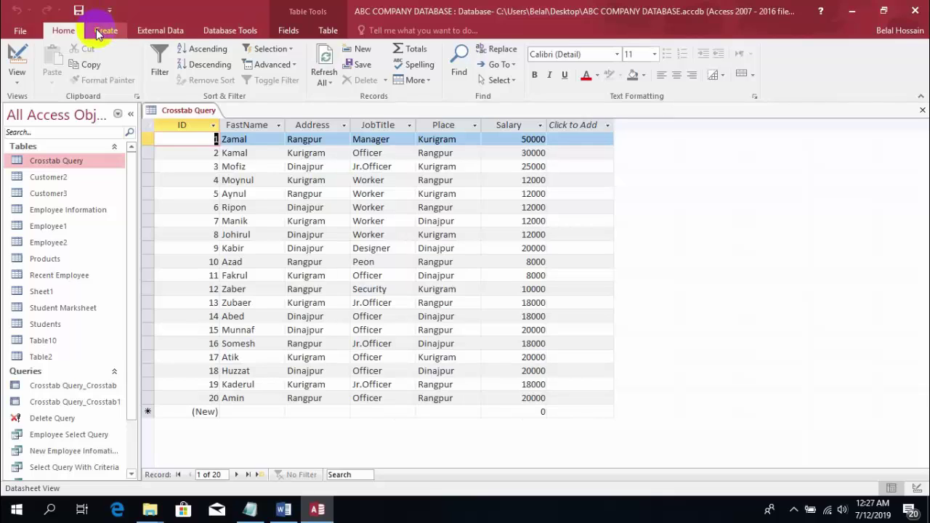
pyautogui.scroll(-2, 127, 27)
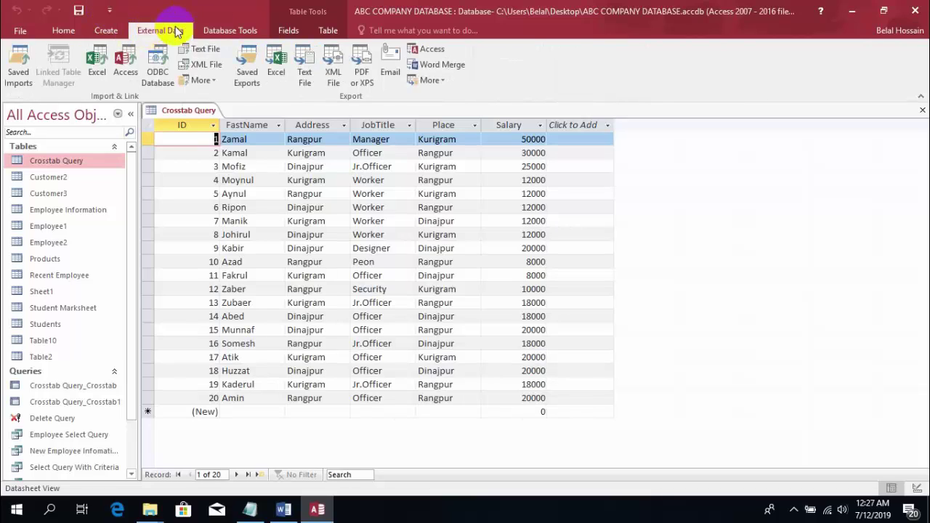
pyautogui.click(230, 30)
pyautogui.click(283, 31)
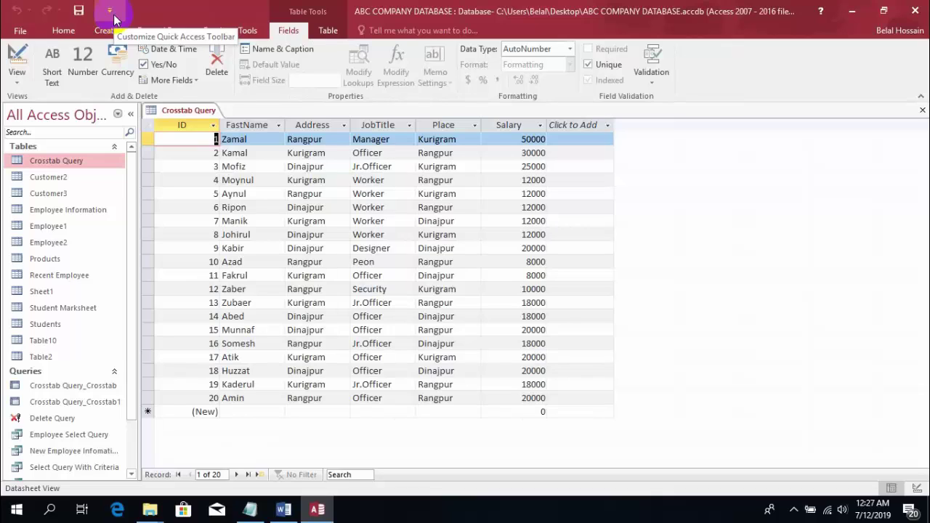
# - Remove the Undo and Redo commands from the Quick Access Toolbar
pyautogui.click(109, 11)
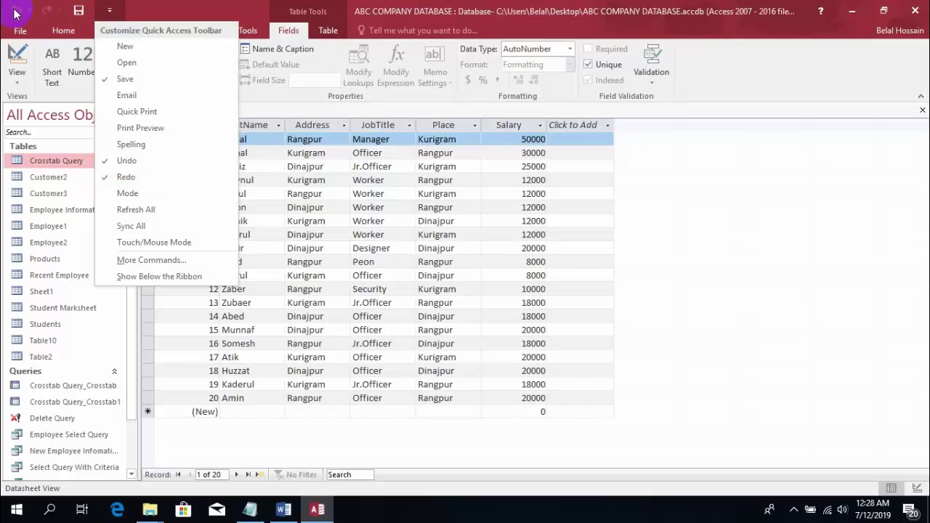
pyautogui.click(118, 161)
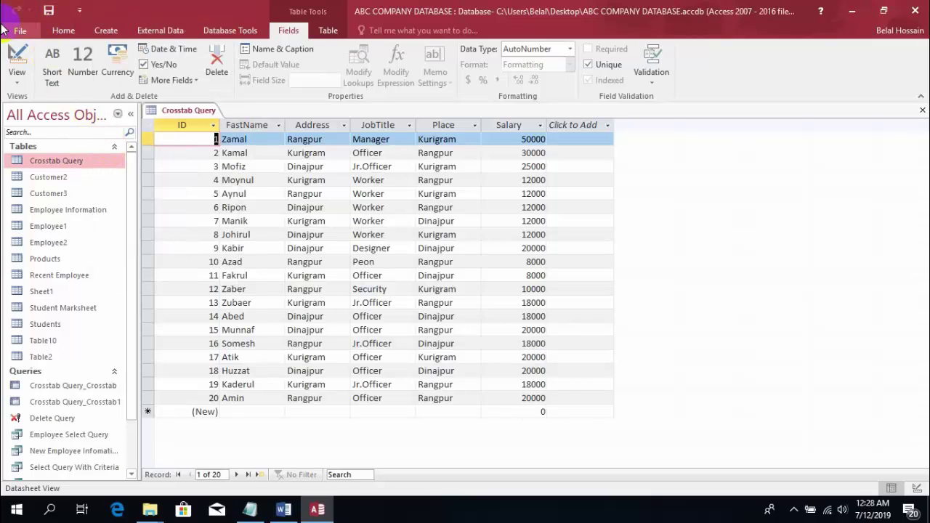
pyautogui.click(80, 11)
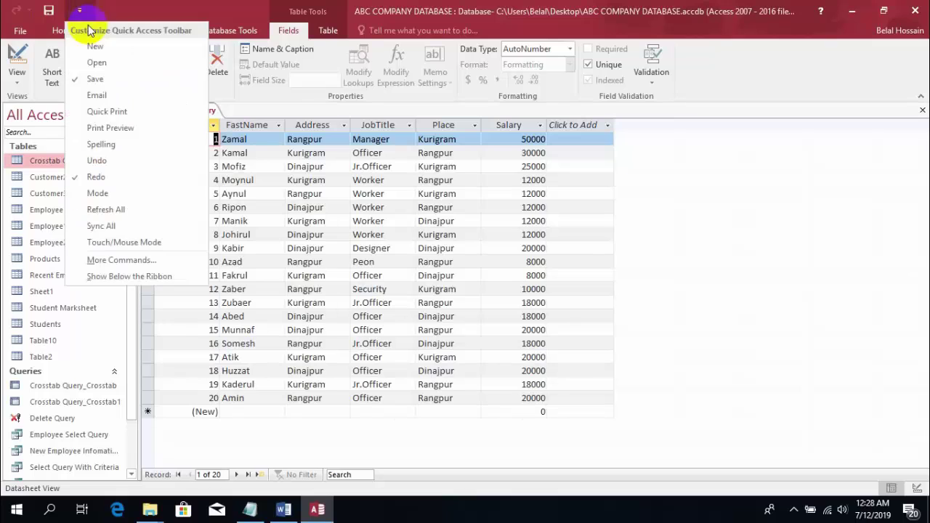
pyautogui.click(93, 179)
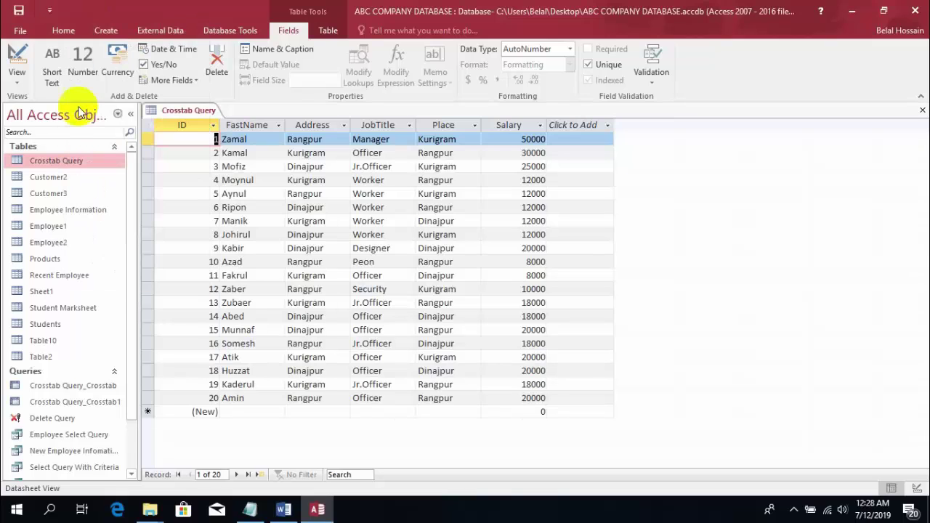
# - Add the Undo and Redo commands back to the Quick Access Toolbar
pyautogui.click(49, 11)
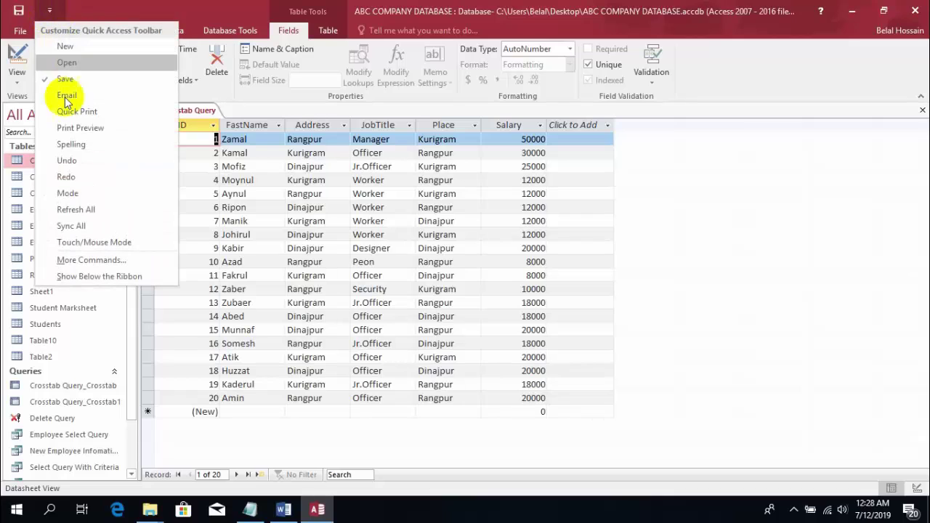
pyautogui.click(68, 159)
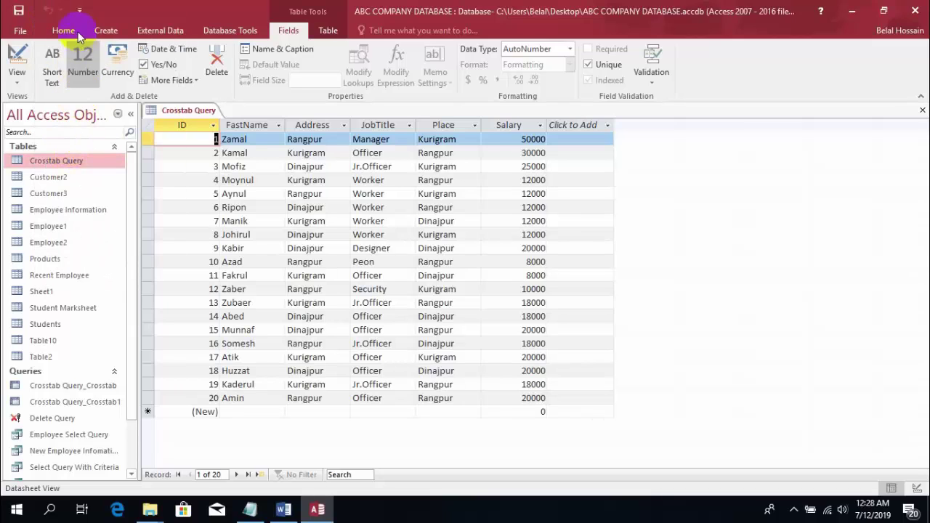
pyautogui.click(80, 11)
pyautogui.click(89, 174)
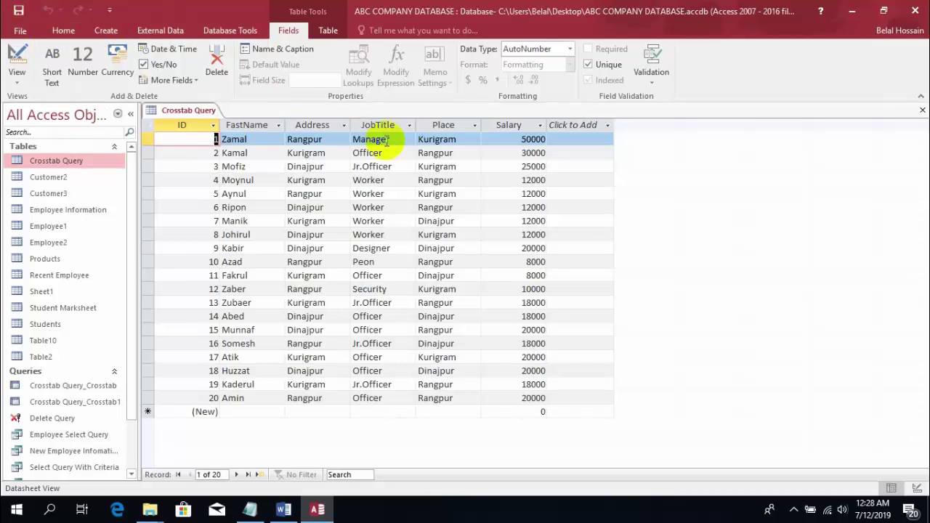
# - Open the full Quick Access Toolbar customization options, and review the General, Current Database, Datasheet, Object Designers and Proofing settings
pyautogui.click(109, 10)
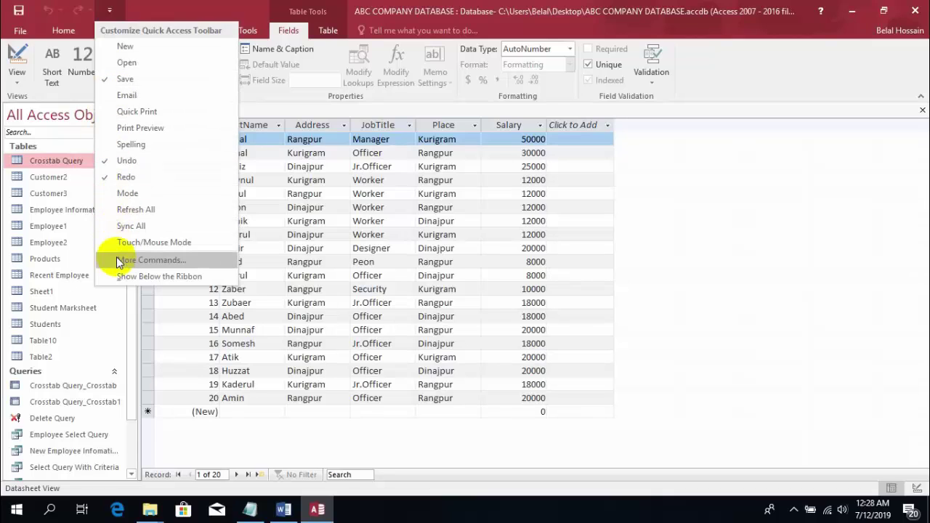
pyautogui.click(147, 260)
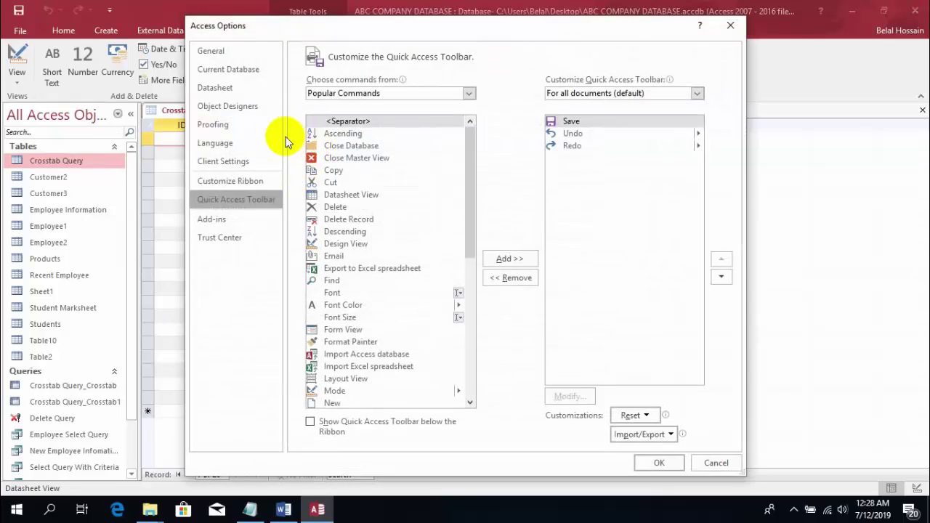
pyautogui.click(212, 52)
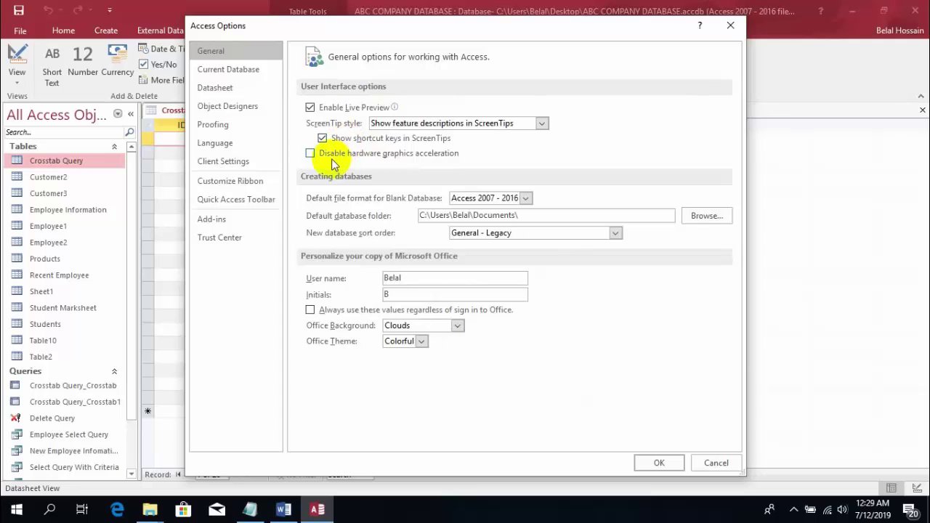
pyautogui.click(221, 70)
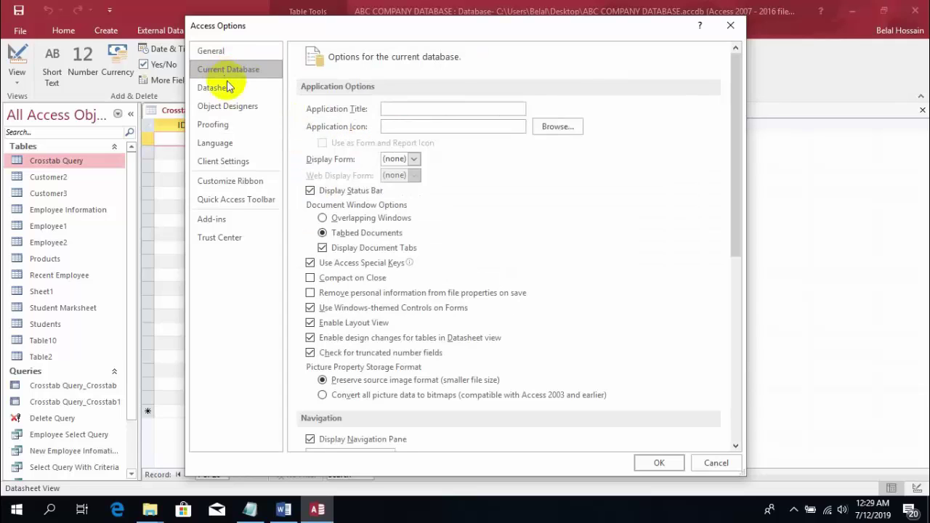
pyautogui.click(226, 86)
pyautogui.click(231, 106)
pyautogui.click(231, 123)
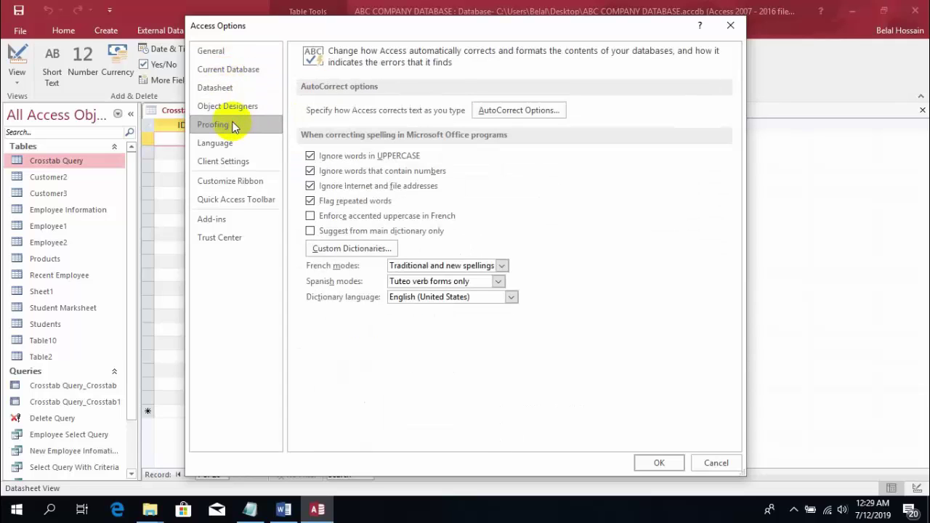
# - Review the option categories from Language through Trust Center, and close Access Options without changing anything
pyautogui.click(237, 145)
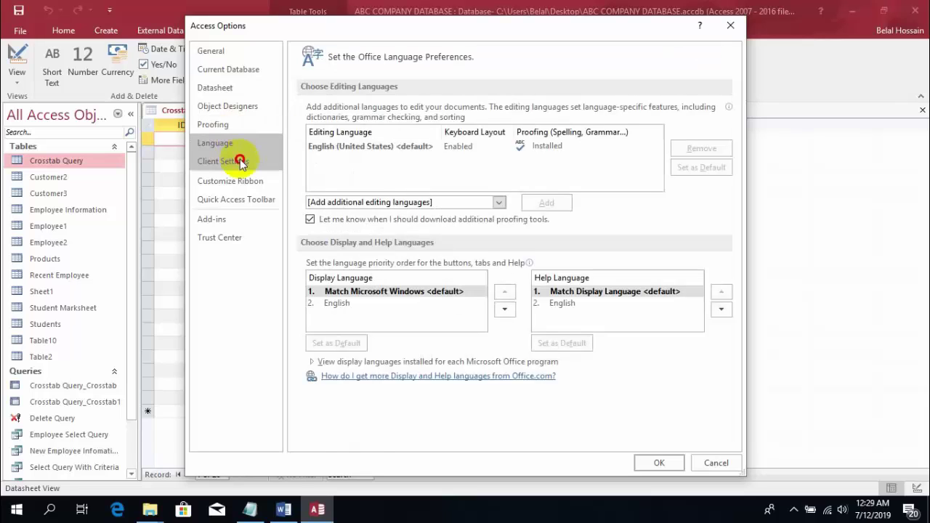
pyautogui.click(240, 162)
pyautogui.click(243, 181)
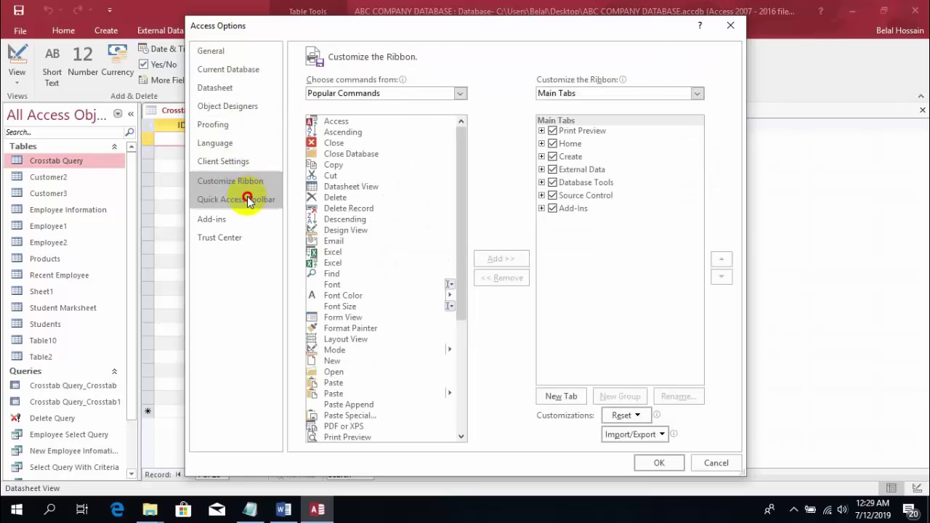
pyautogui.click(248, 200)
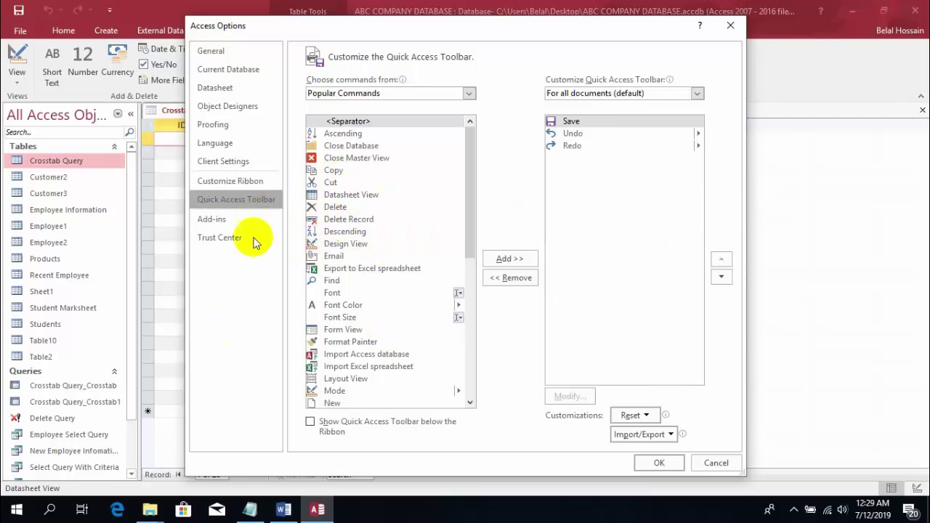
pyautogui.click(218, 217)
pyautogui.click(224, 237)
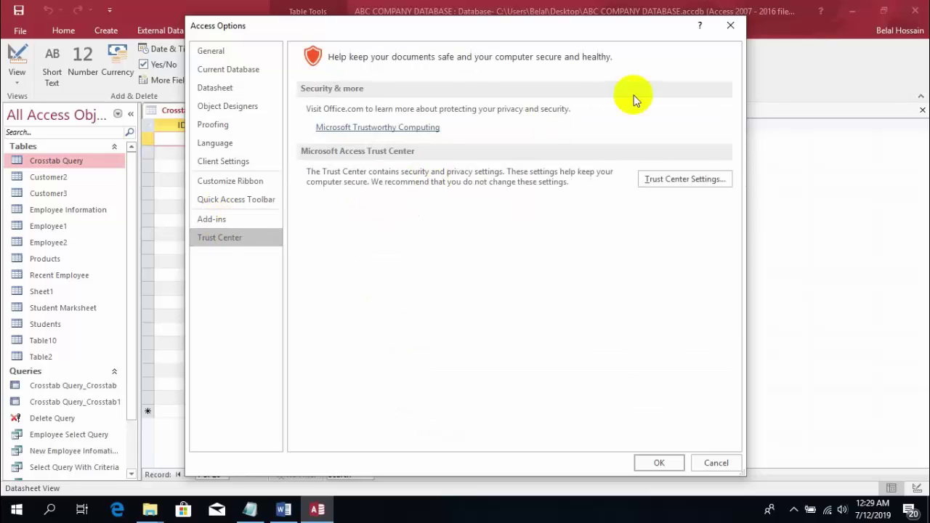
pyautogui.click(728, 27)
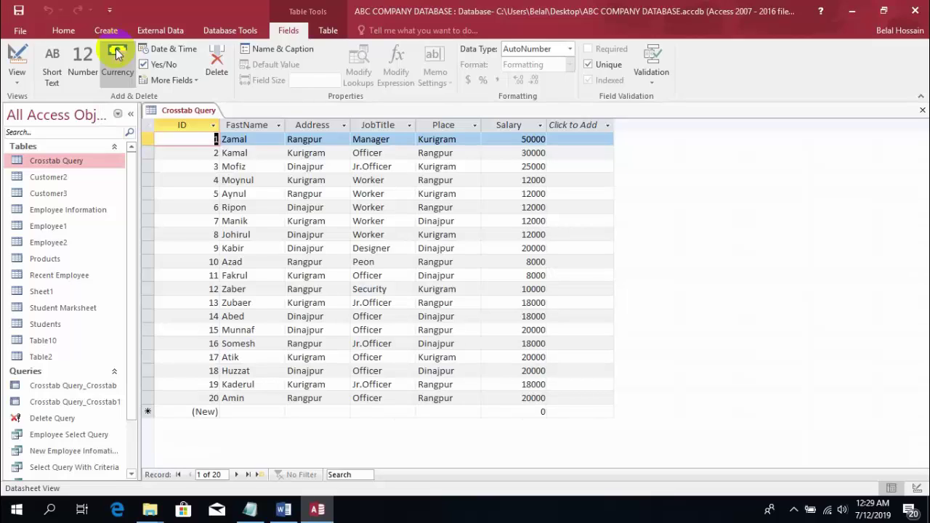
# - View the database's Info page in the Backstage view and return to the Crosstab Query datasheet
pyautogui.click(32, 35)
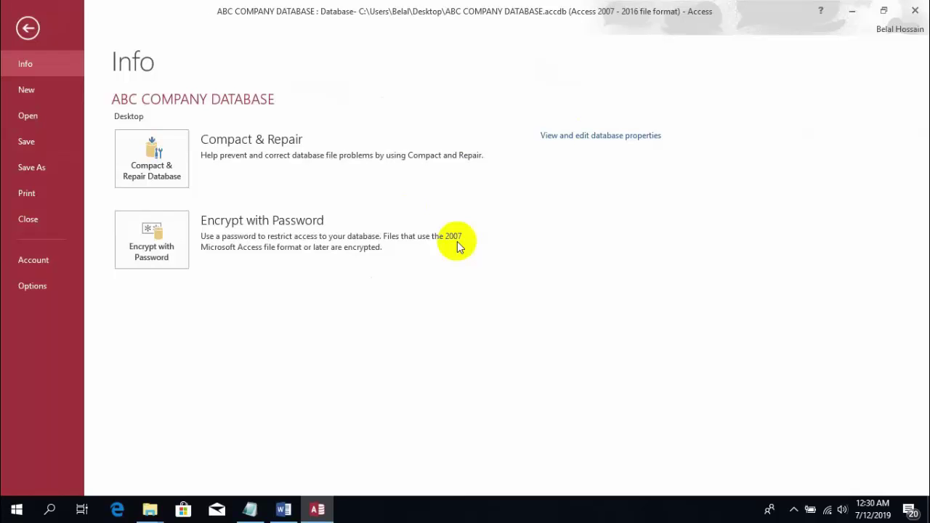
pyautogui.click(28, 27)
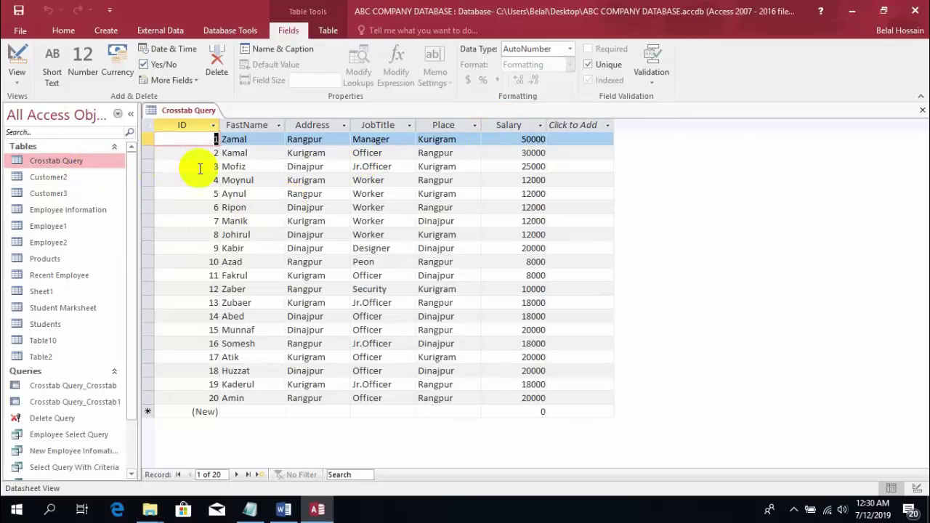
# - View the Customer2, Customer3 and Employee Information tables as tabbed datasheets, and close all three
pyautogui.doubleClick(58, 177)
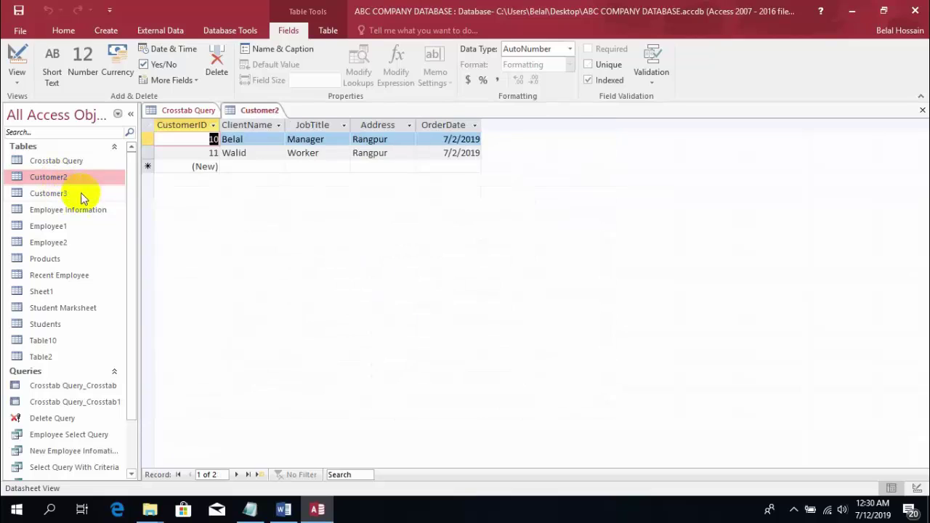
pyautogui.doubleClick(77, 192)
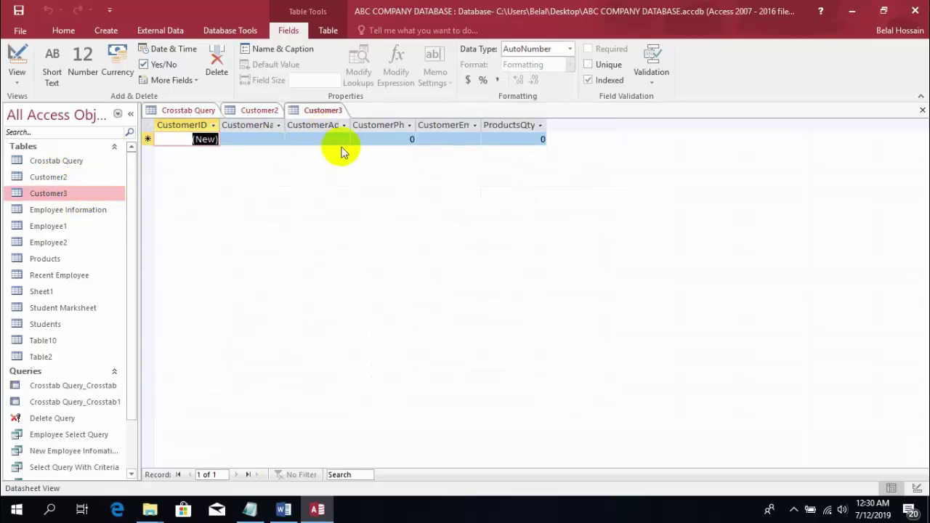
pyautogui.doubleClick(101, 209)
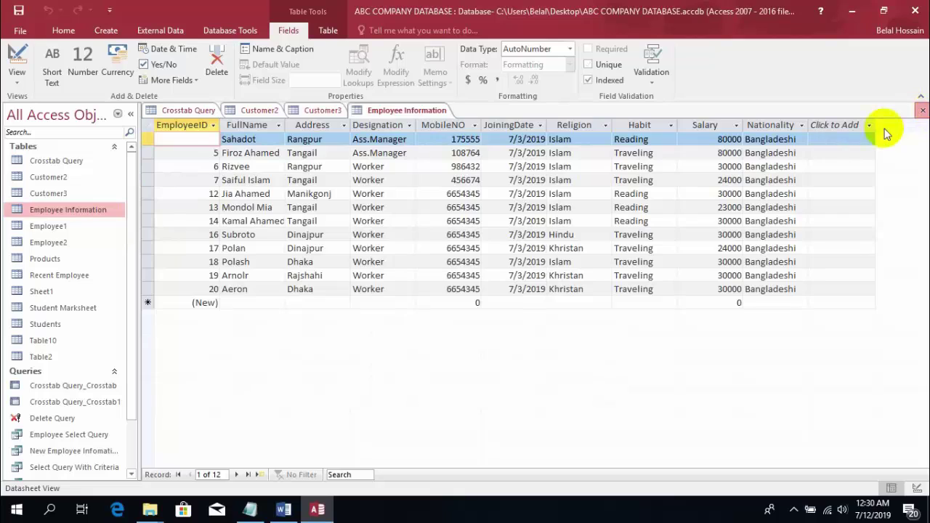
pyautogui.click(920, 112)
pyautogui.click(920, 111)
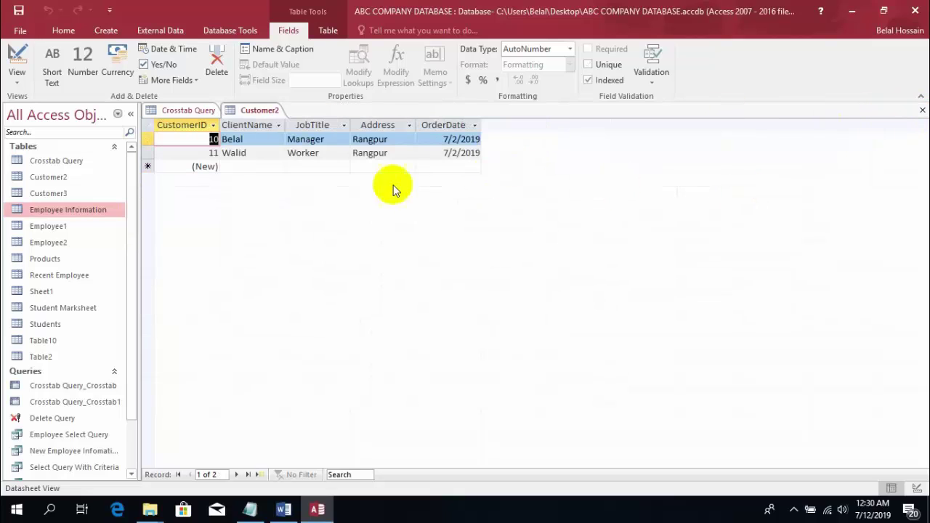
pyautogui.click(921, 111)
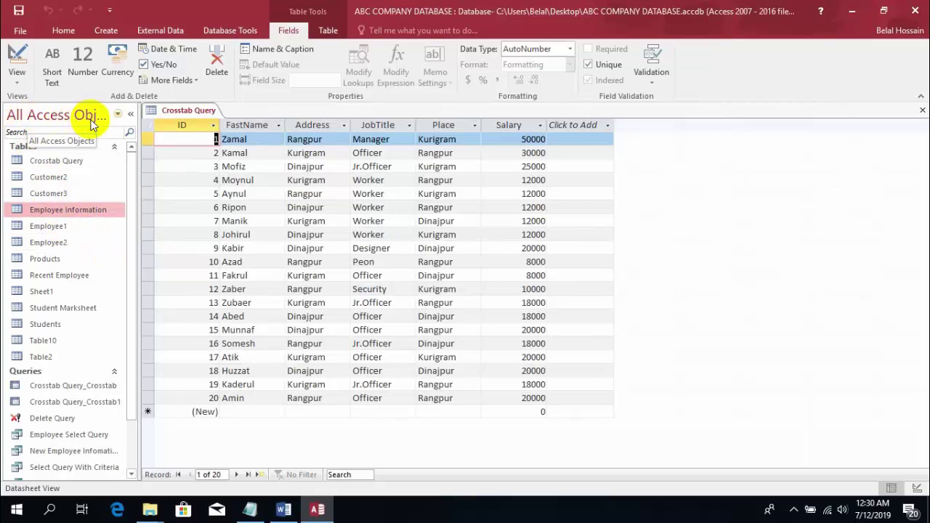
# - Look over the tables and queries listed in the Navigation Pane
pyautogui.scroll(-2, 68, 262)
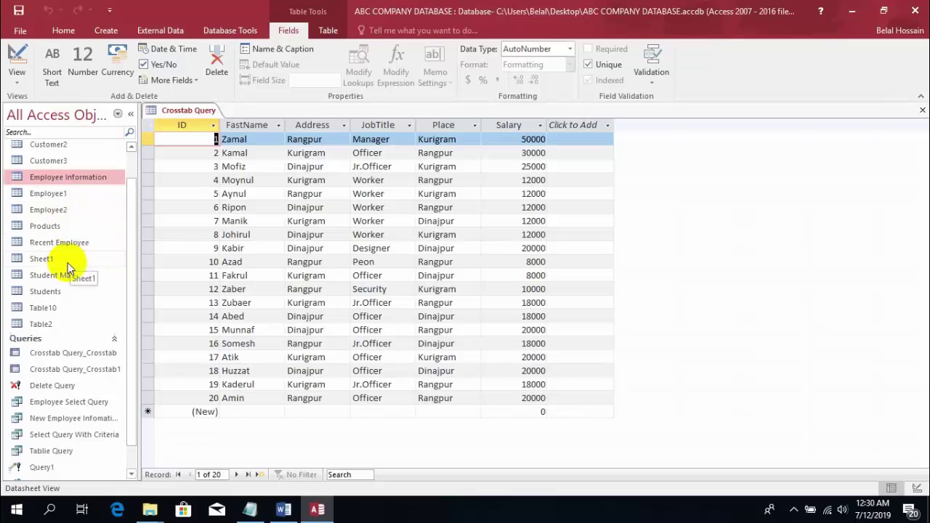
pyautogui.scroll(2, 58, 305)
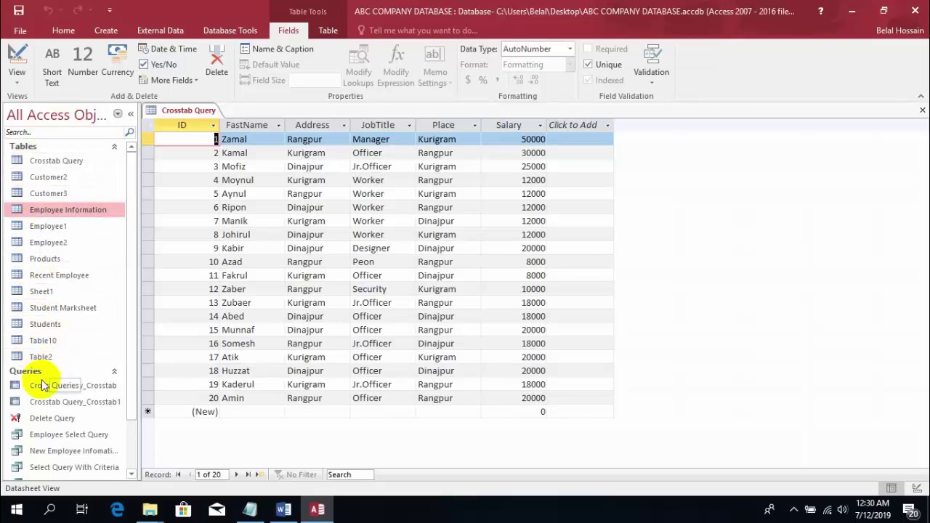
pyautogui.scroll(-2, 41, 460)
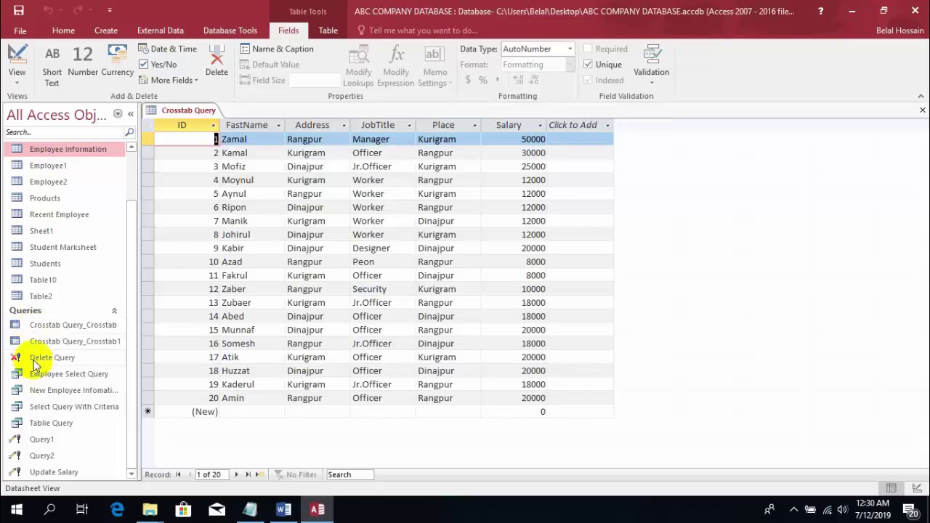
pyautogui.scroll(3, 43, 196)
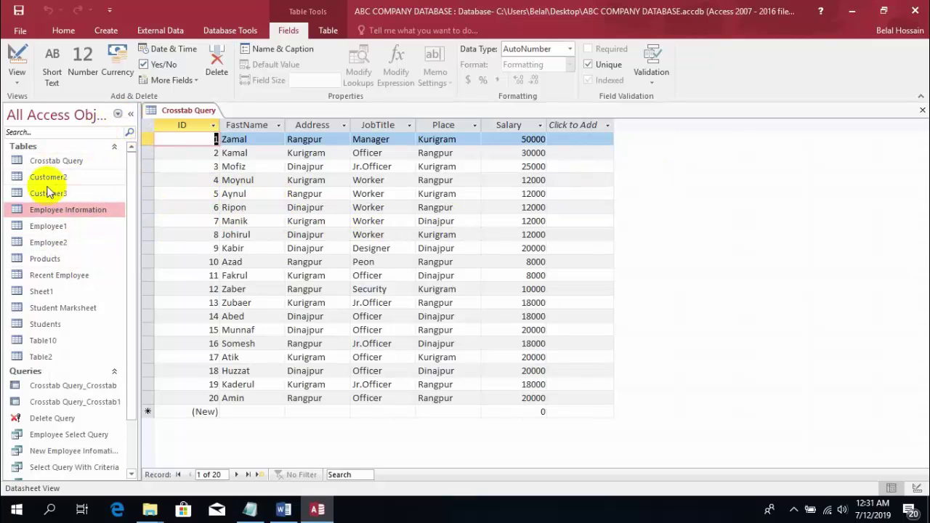
# - Collapse and reopen the Navigation Pane, and resize it wide enough to show the full All Access Objects title
pyautogui.click(131, 118)
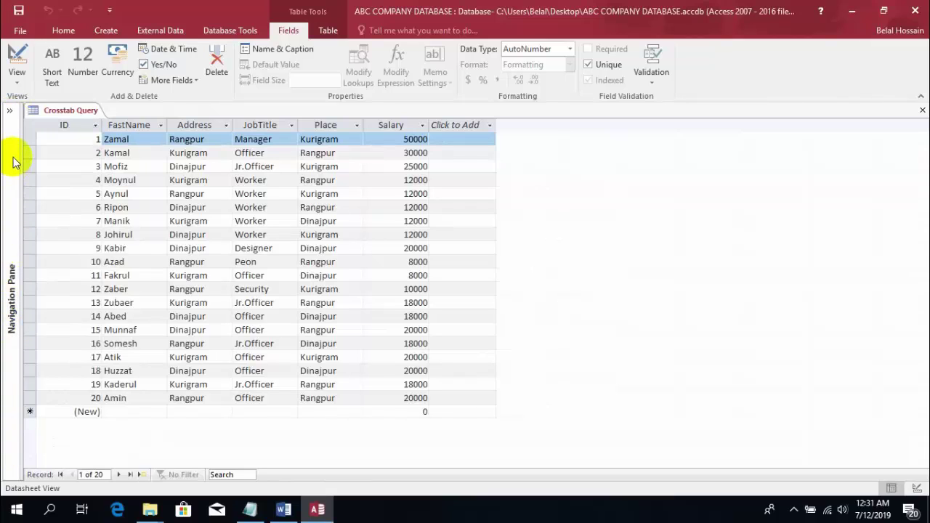
pyautogui.click(10, 116)
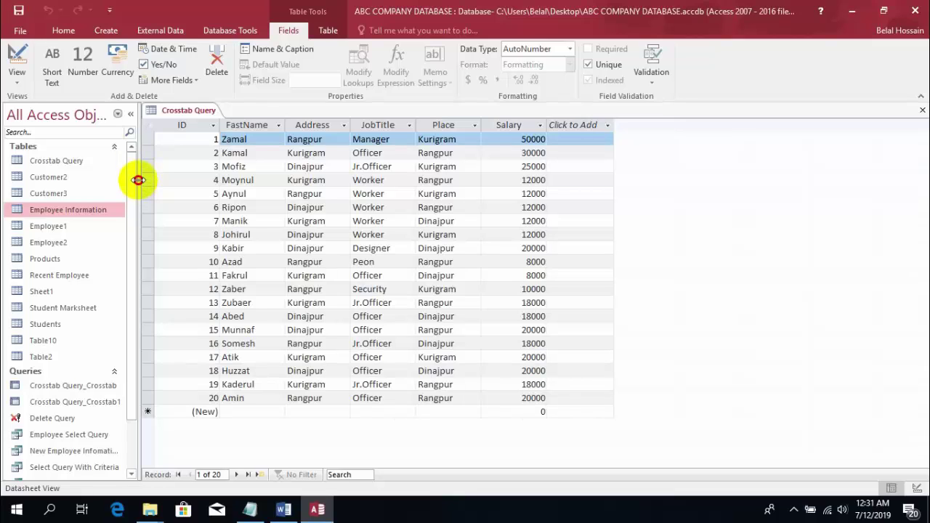
pyautogui.moveTo(138, 179); pyautogui.dragTo(86, 198)
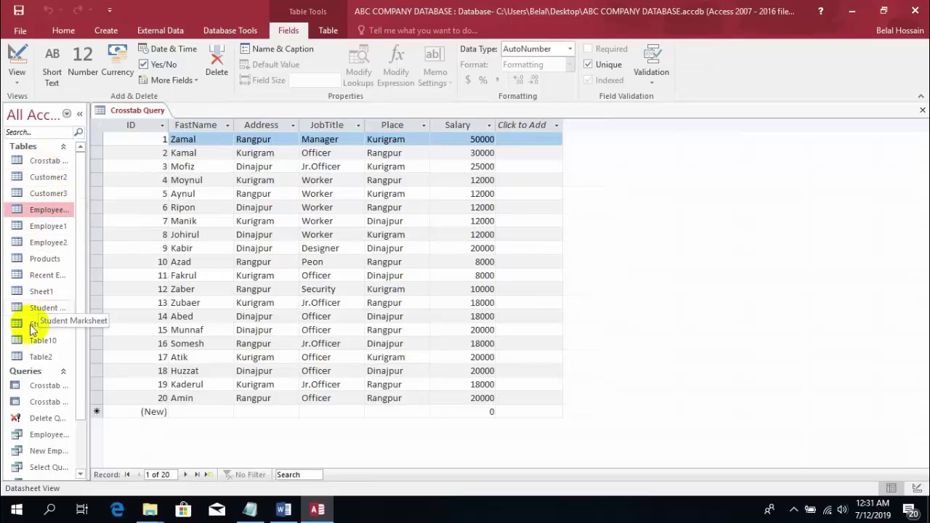
pyautogui.moveTo(87, 234); pyautogui.dragTo(169, 264)
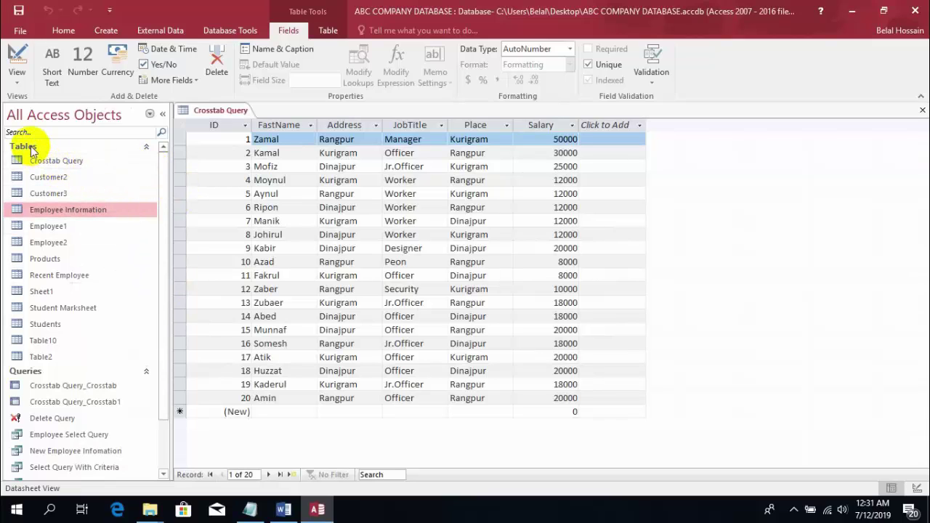
# - Collapse the Tables and Queries groups in the Navigation Pane and expand both again
pyautogui.moveTo(29, 149); pyautogui.dragTo(125, 149)
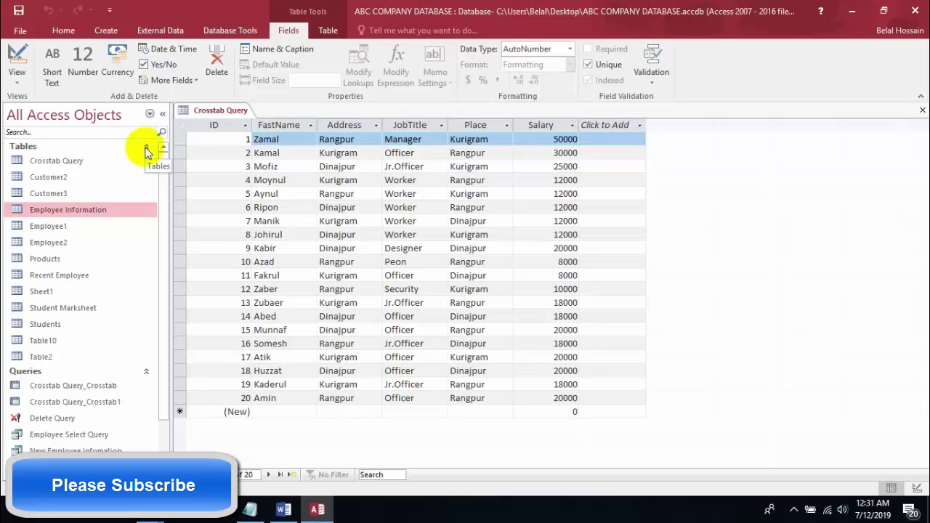
pyautogui.click(147, 150)
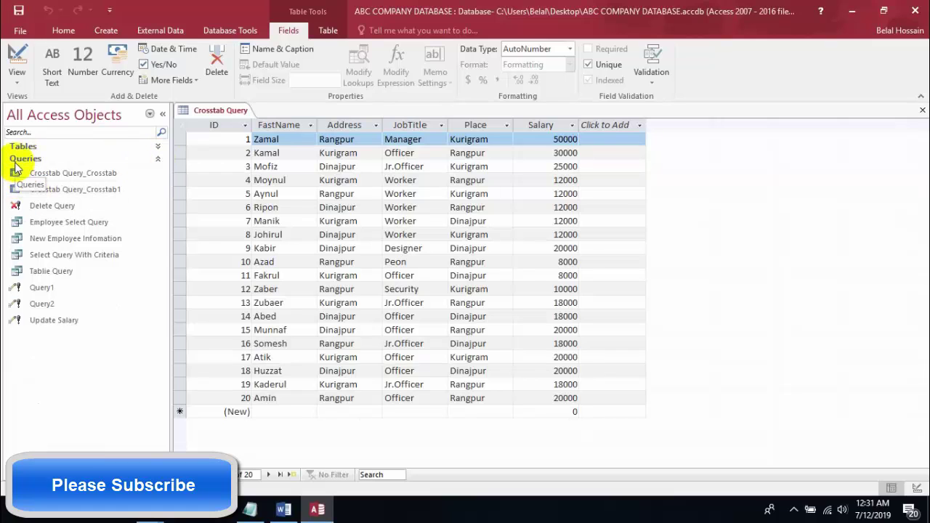
pyautogui.click(157, 161)
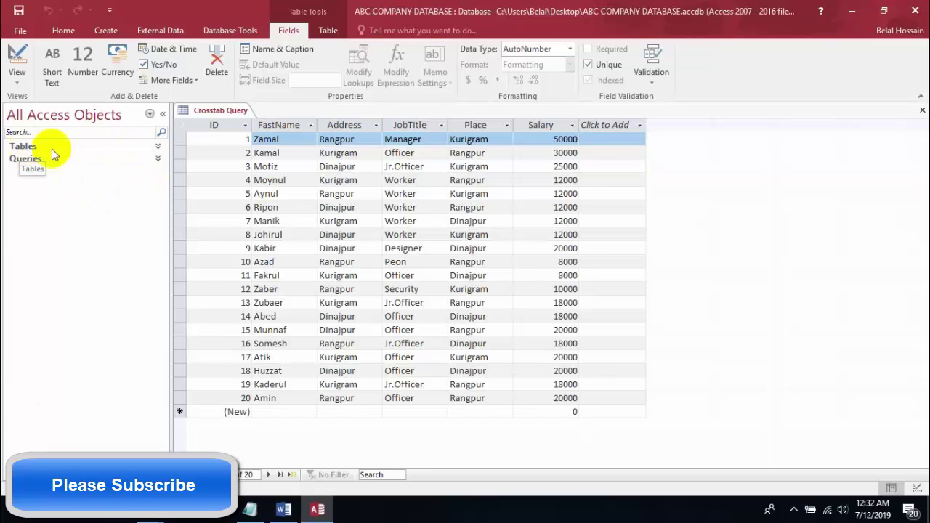
pyautogui.click(158, 148)
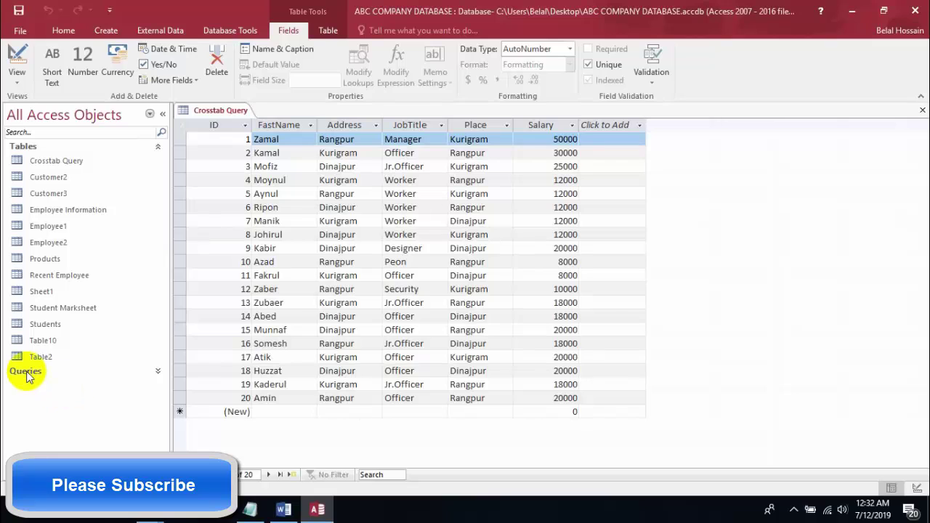
pyautogui.click(158, 371)
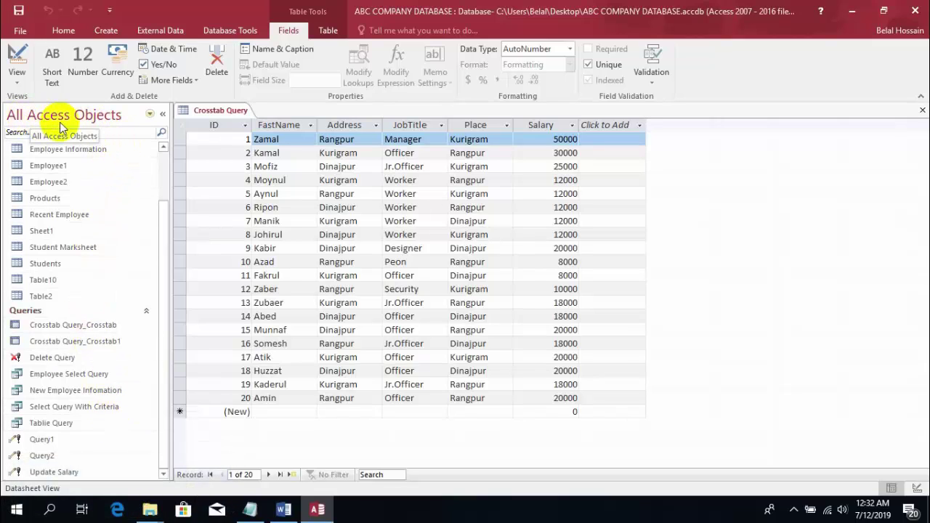
# - View the Navigation Pane's category and group filter choices, dismiss them, and look over its tables and queries
pyautogui.click(150, 118)
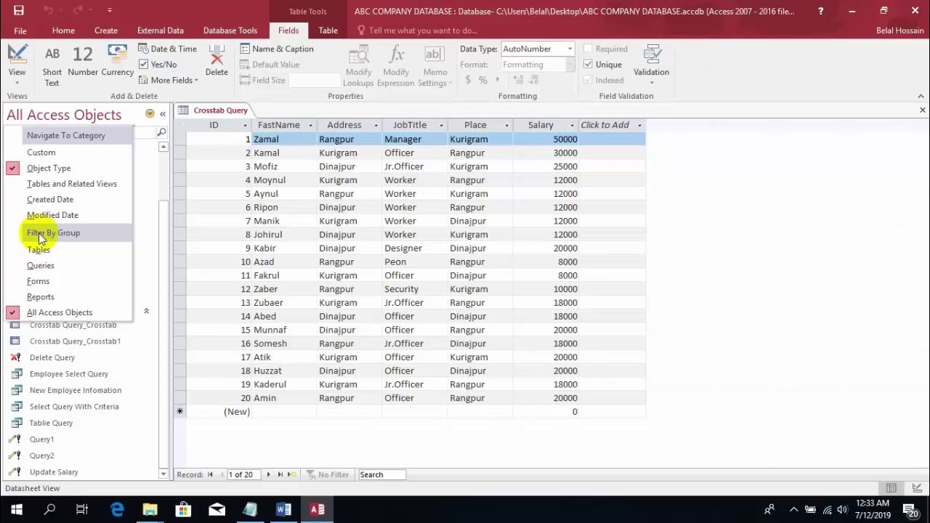
pyautogui.click(138, 222)
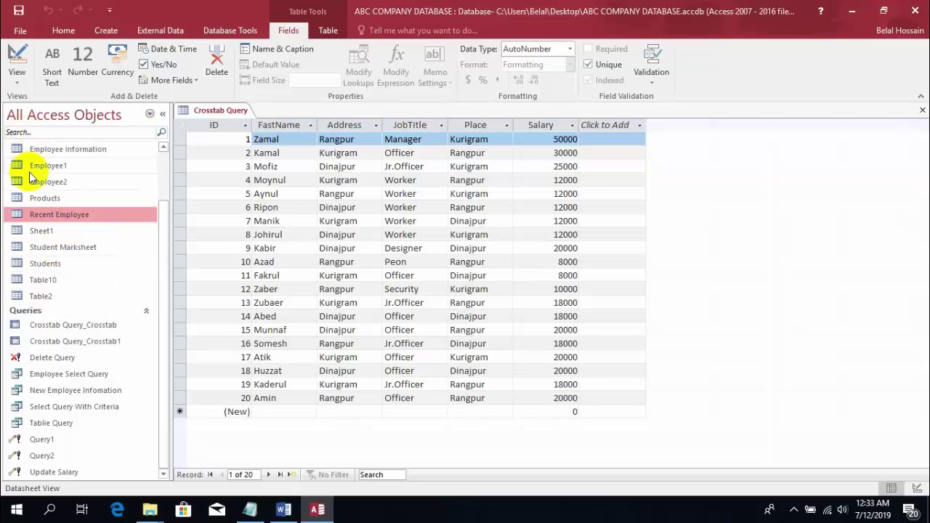
pyautogui.scroll(2, 126, 200)
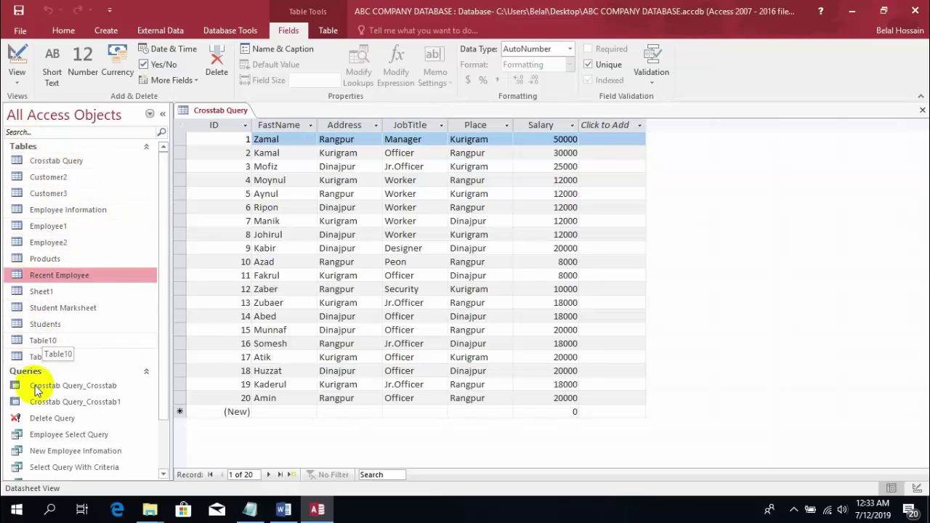
pyautogui.scroll(-1, 43, 414)
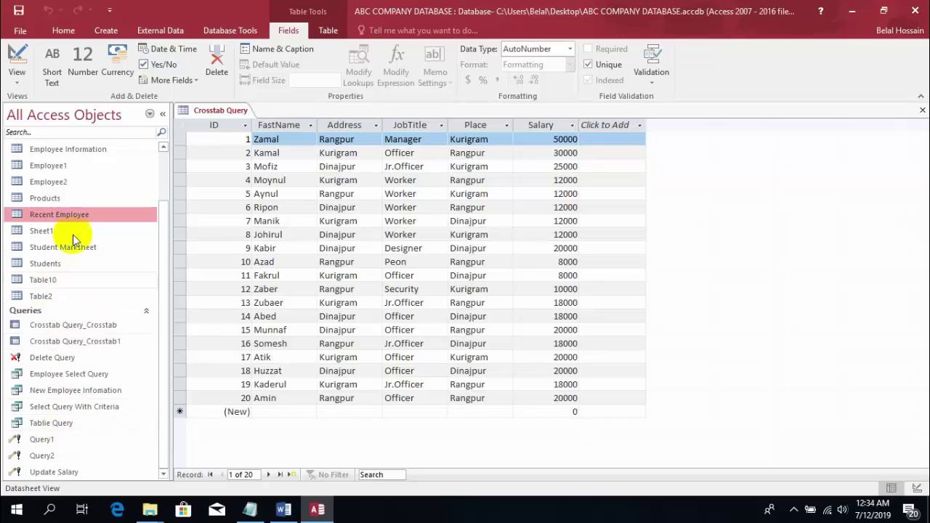